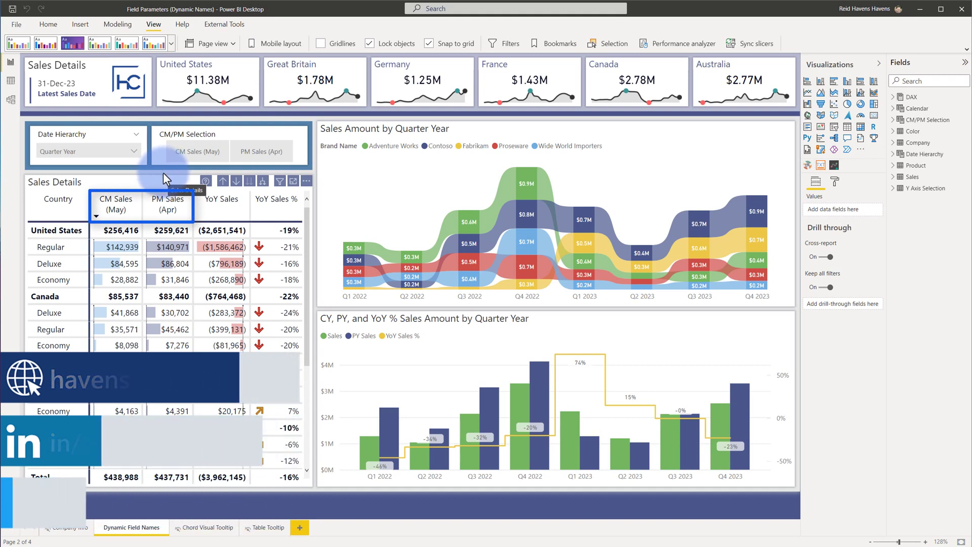
Step: Select the Sales Details matrix to show its Country, Class, Color rows and CM/PM Selection values
click(163, 178)
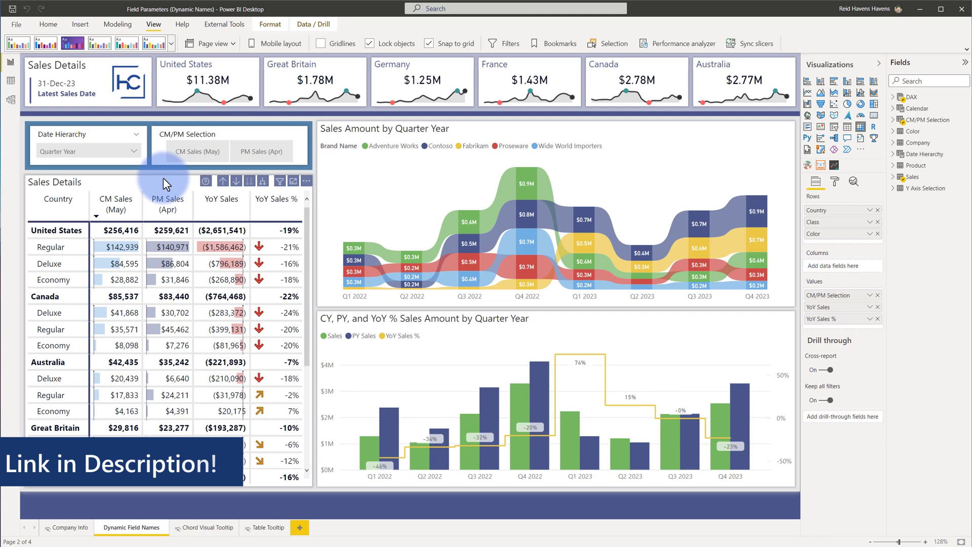
Step: Select the CM/PM Selection field parameter and expand its full DAX definition
click(929, 121)
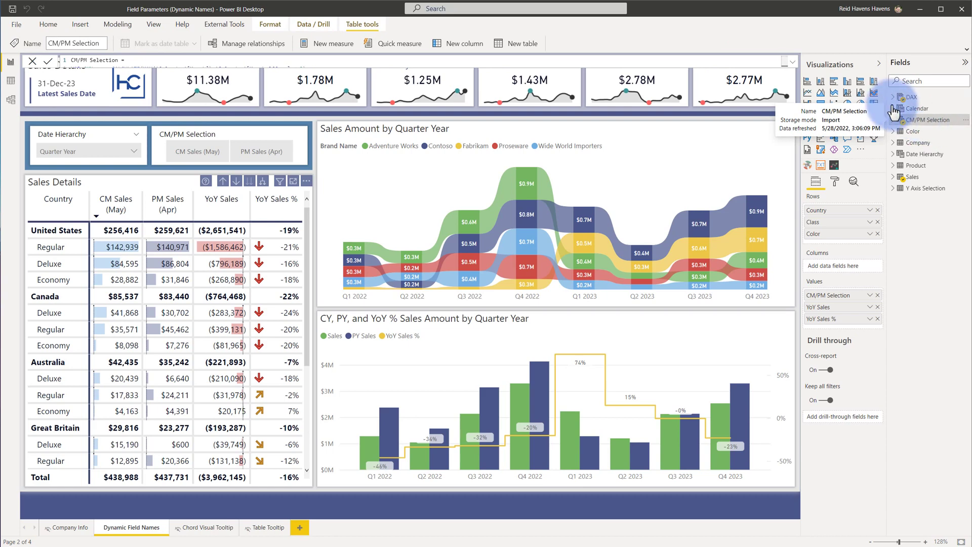
click(792, 62)
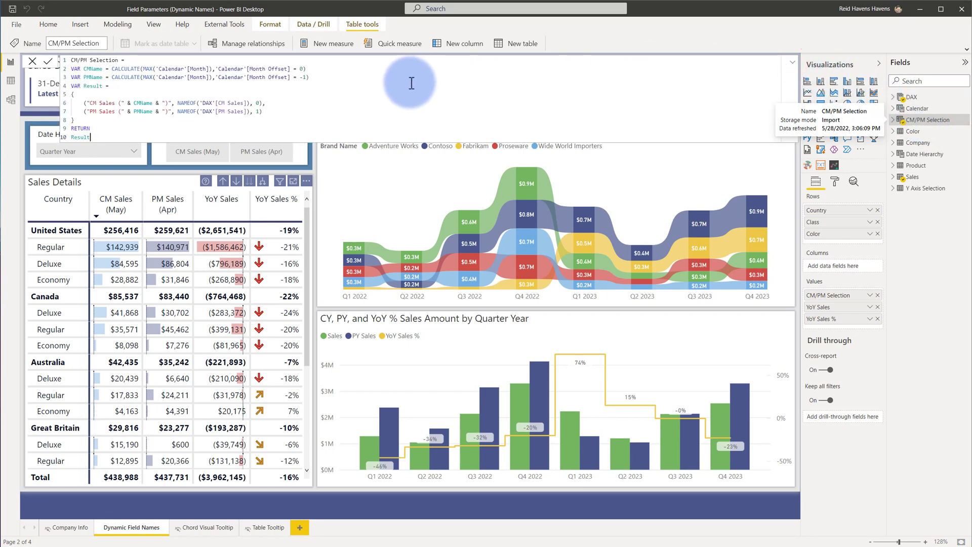
scroll(411, 83, up, 8)
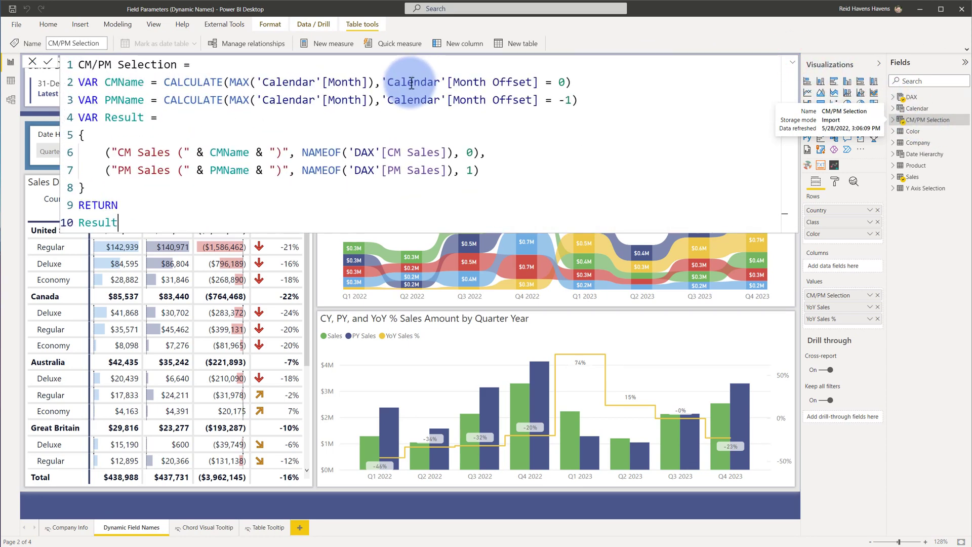
Step: Highlight the CM Sales label expression and CMName variable, then maximize the DAX editor
drag(290, 152, 113, 153)
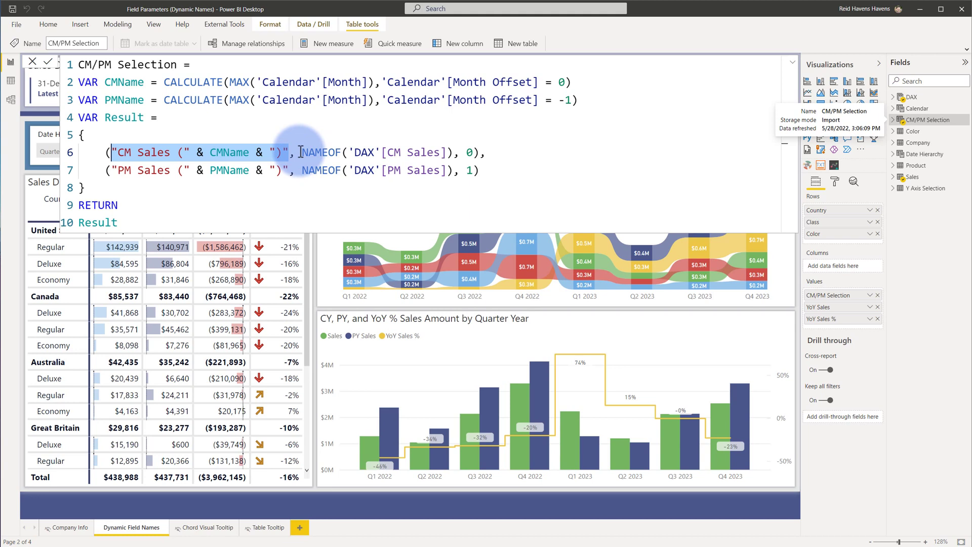
click(111, 151)
drag(116, 151, 251, 170)
click(211, 152)
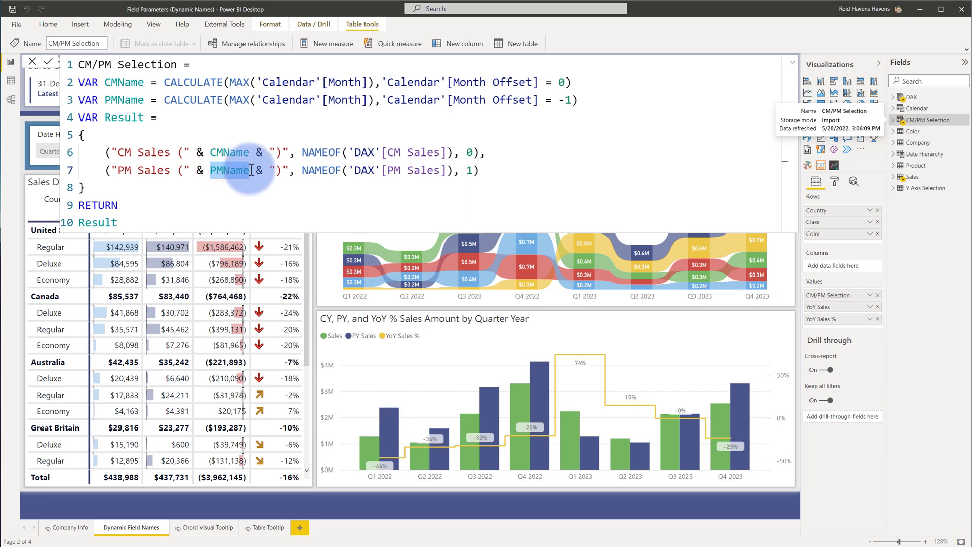
click(109, 82)
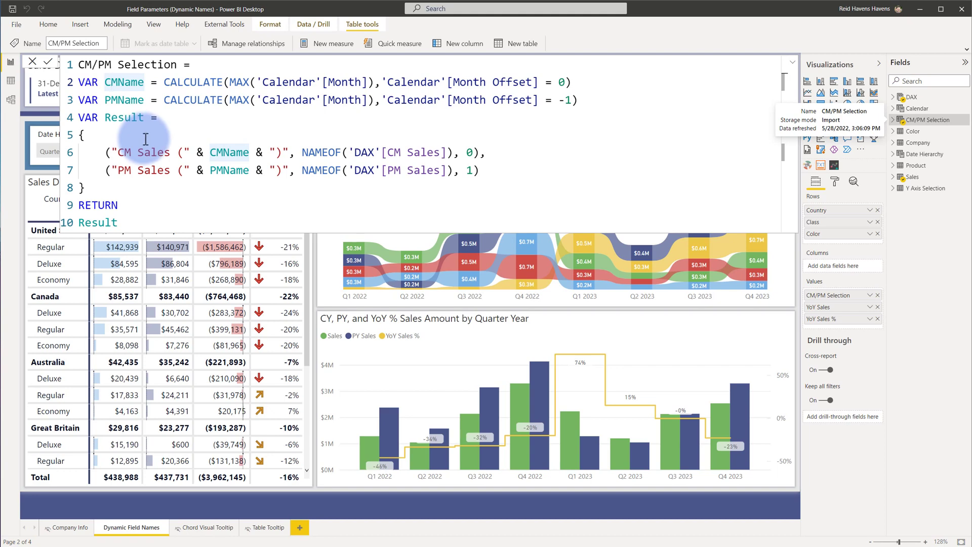
click(793, 63)
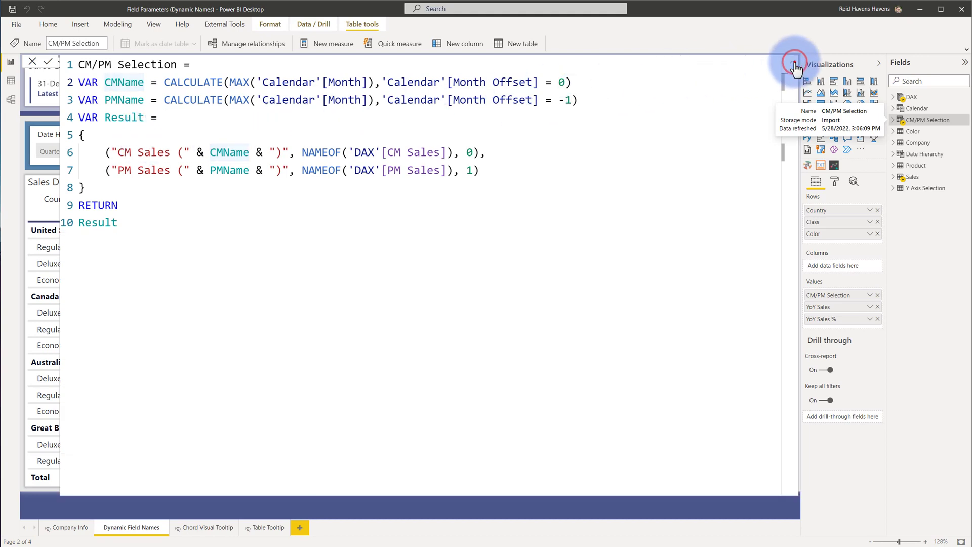
Step: Collapse the DAX editor and sort the Sales Details matrix by PM Sales (Apr)
click(794, 63)
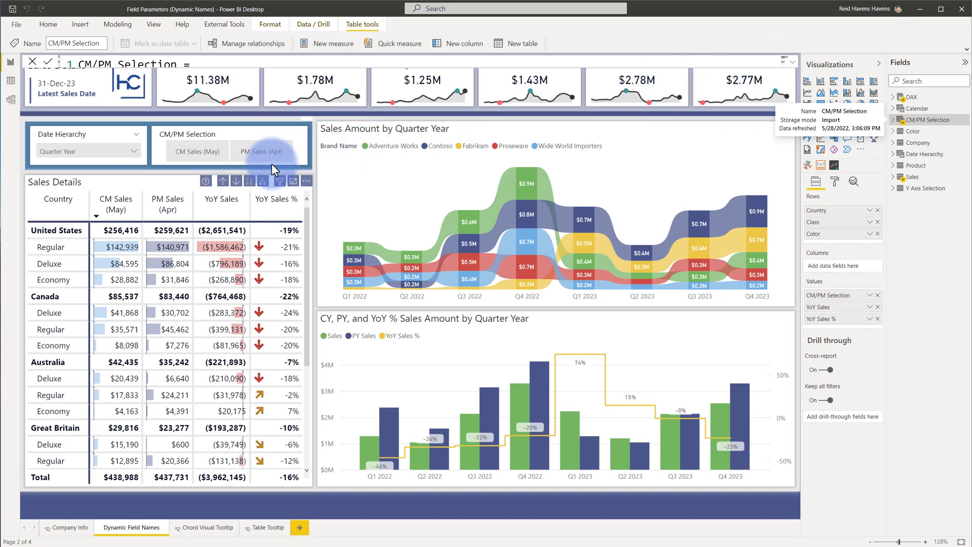
click(184, 180)
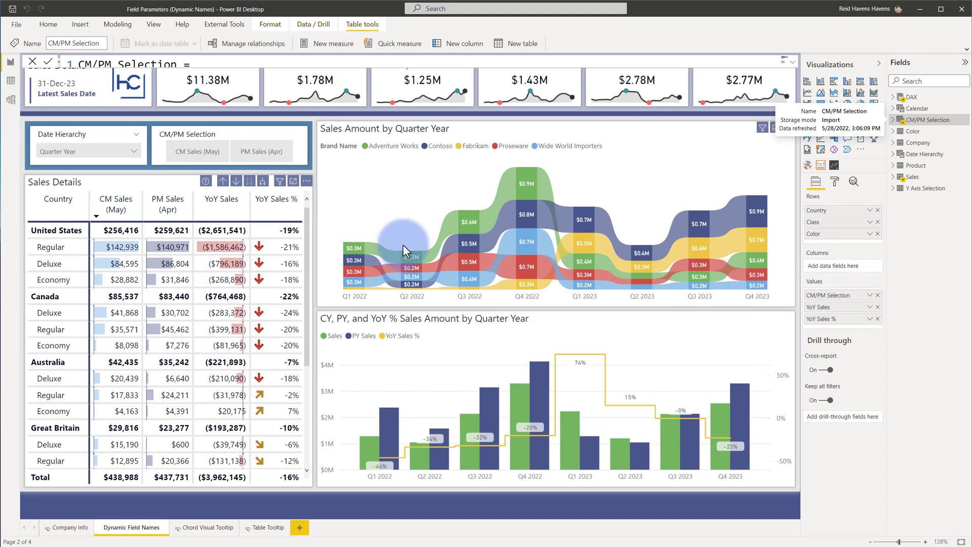
click(156, 209)
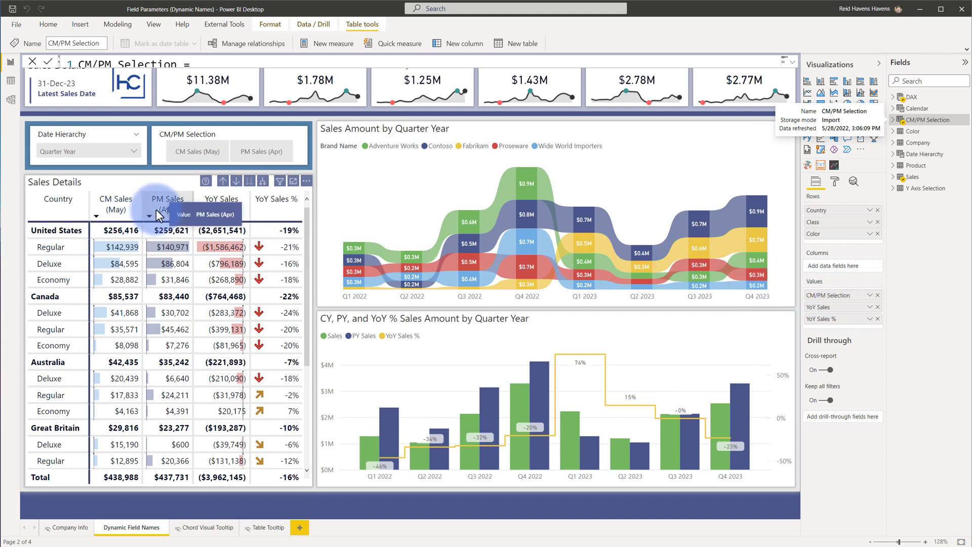
Step: Toggle the CM/PM slicer between CM Sales (May) and PM Sales (Apr), then clear it
click(173, 129)
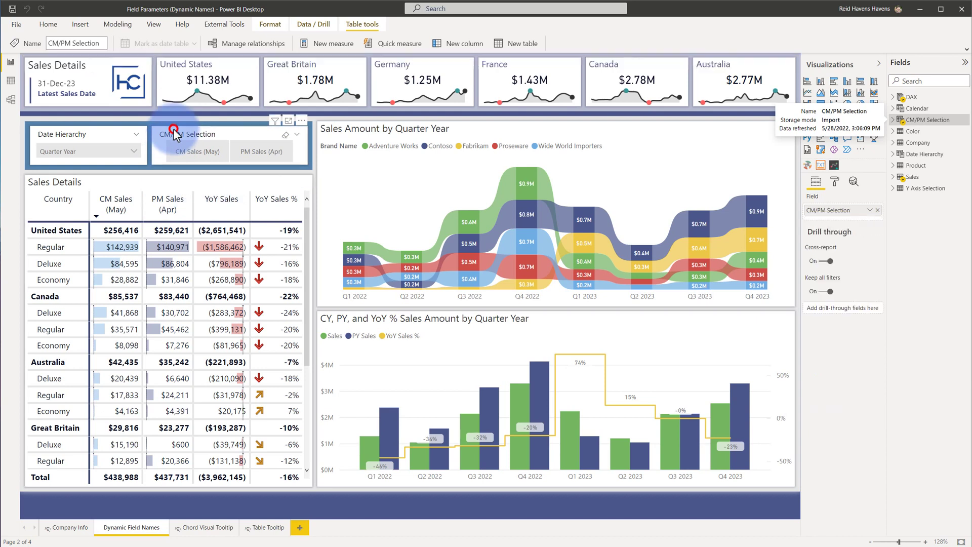
click(203, 150)
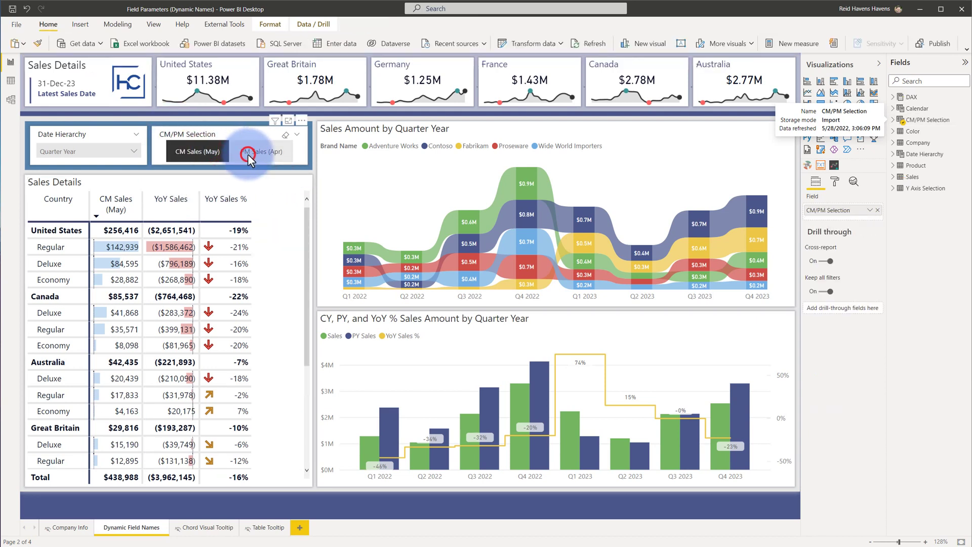
click(248, 153)
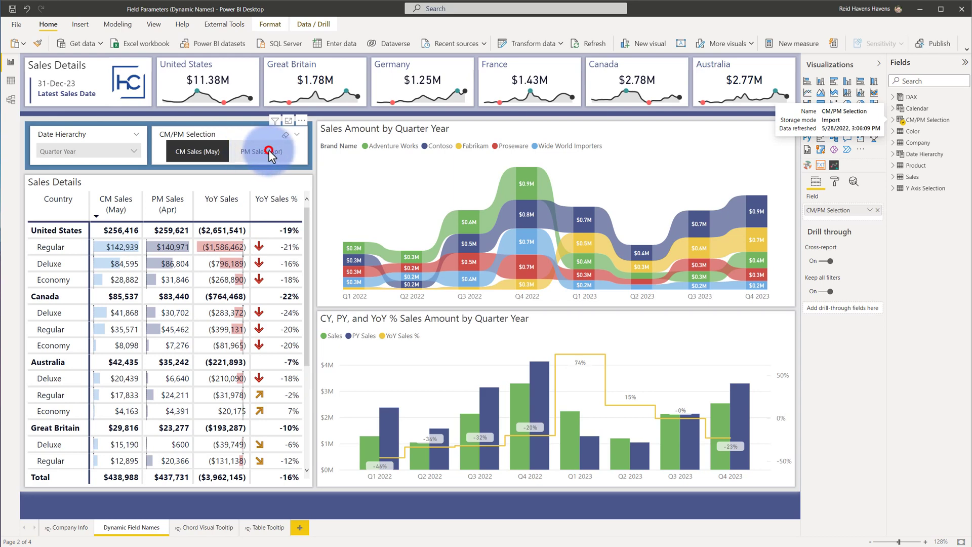
click(284, 136)
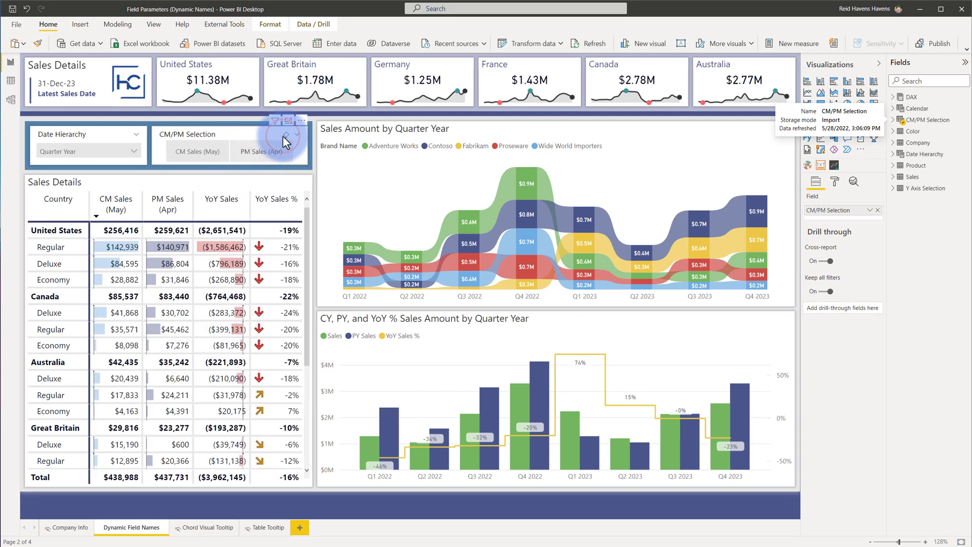
mouse_move(119, 199)
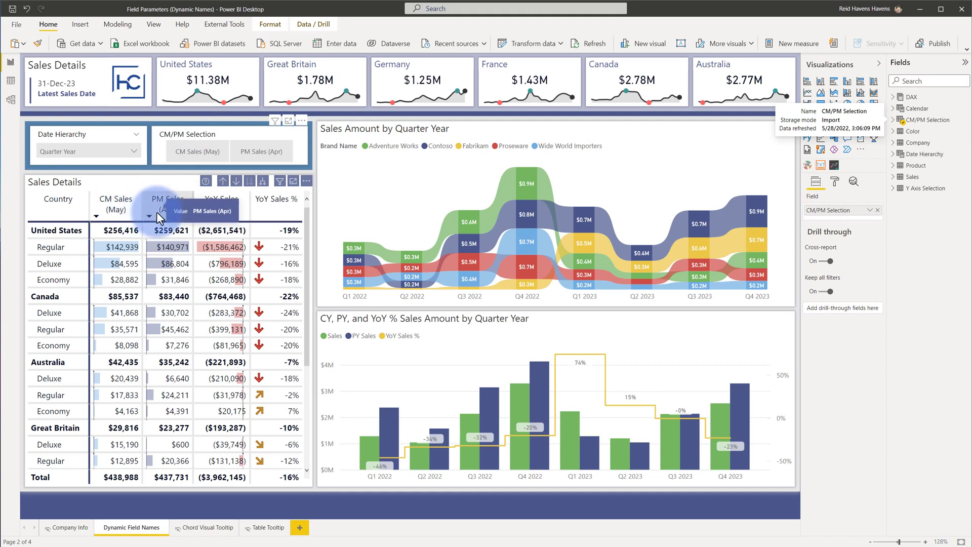
Step: Show the matrix's conditional formatting settings for CM Sales (May), where data bars are on
click(161, 178)
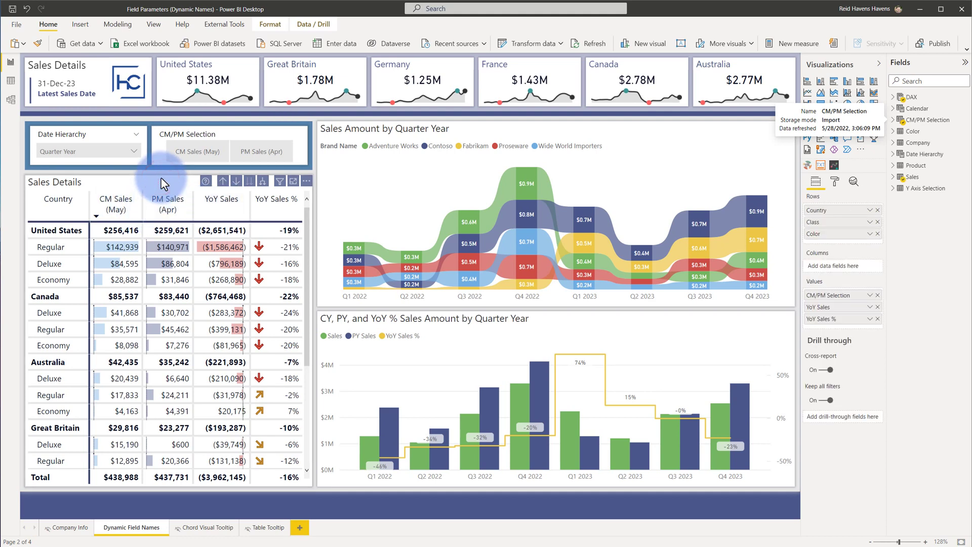
click(835, 183)
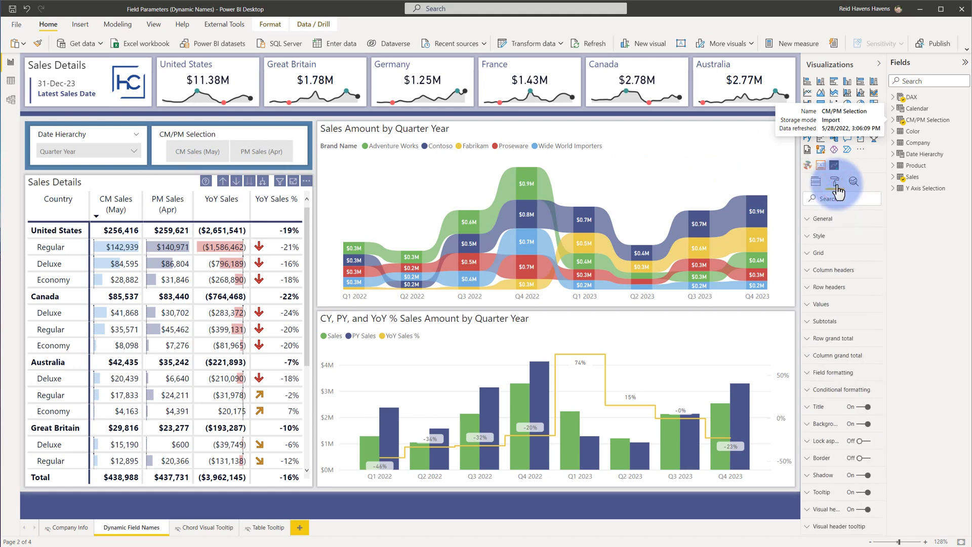
click(839, 390)
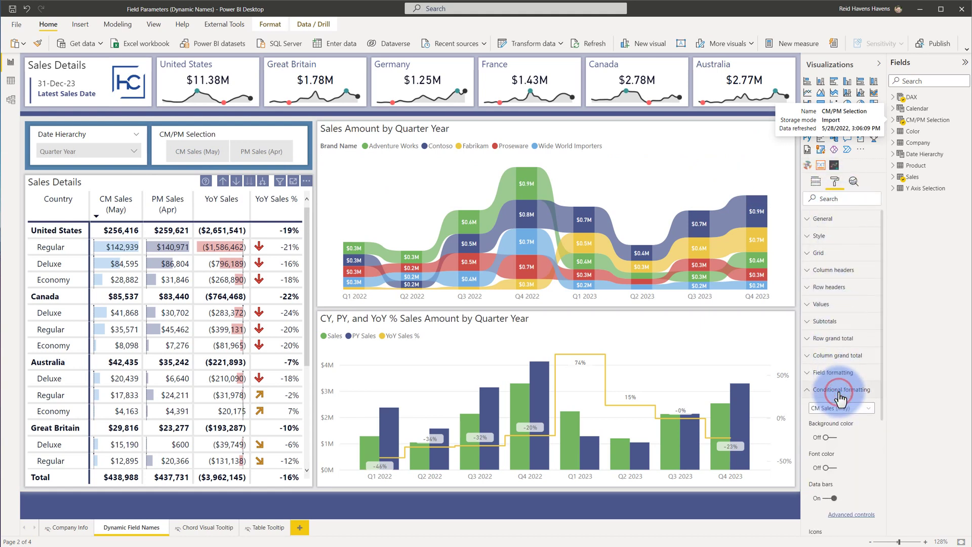
scroll(838, 385, down, 2)
click(836, 359)
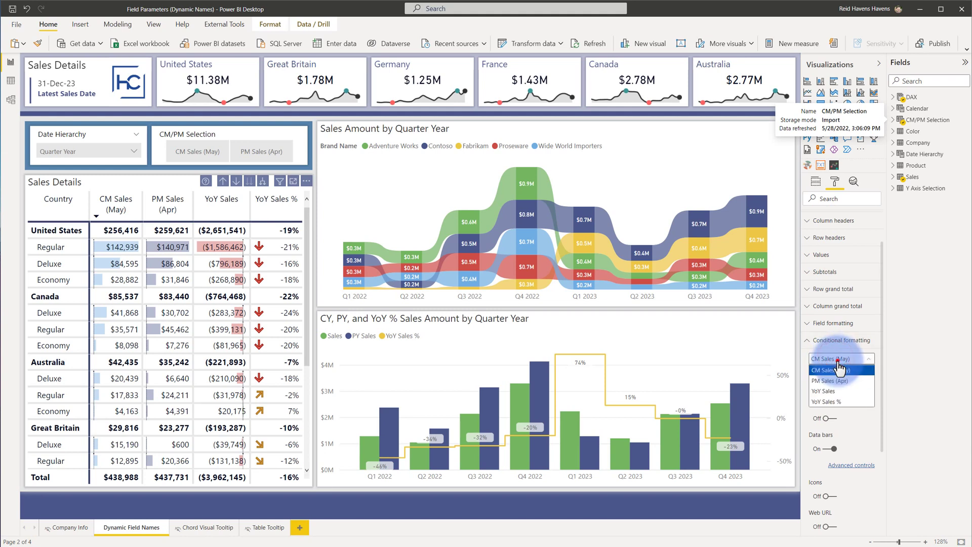
click(838, 359)
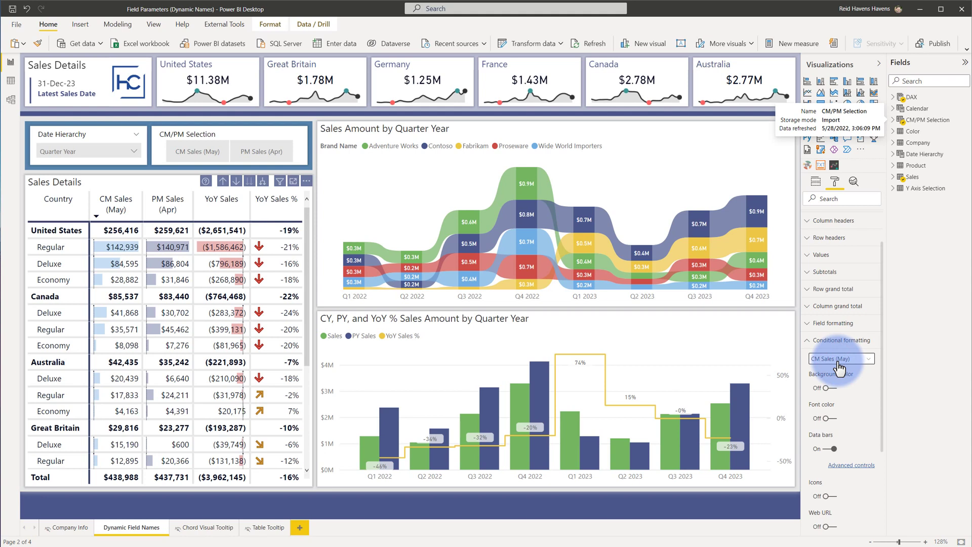
Step: Check the CM/PM Selection and YoY Sales field options, then return to conditional formatting
click(816, 182)
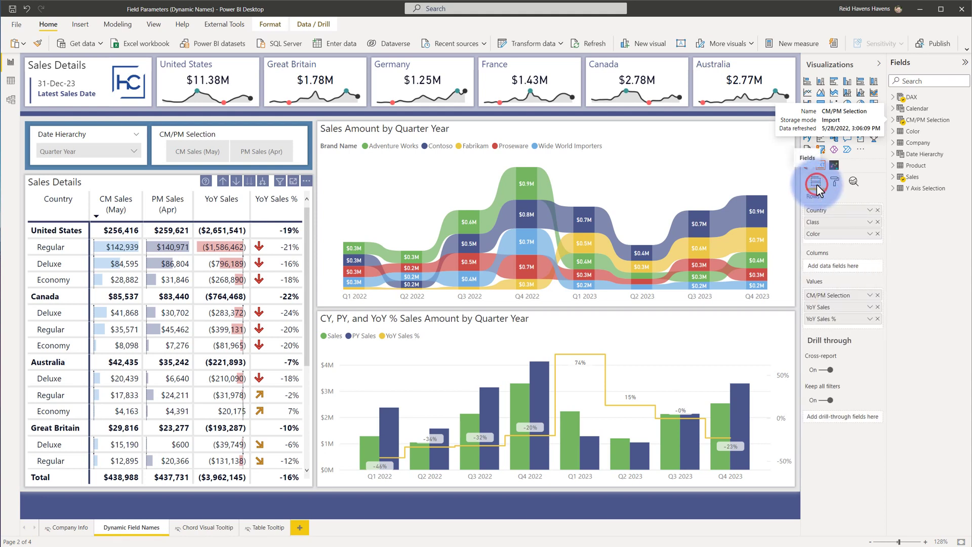
click(869, 295)
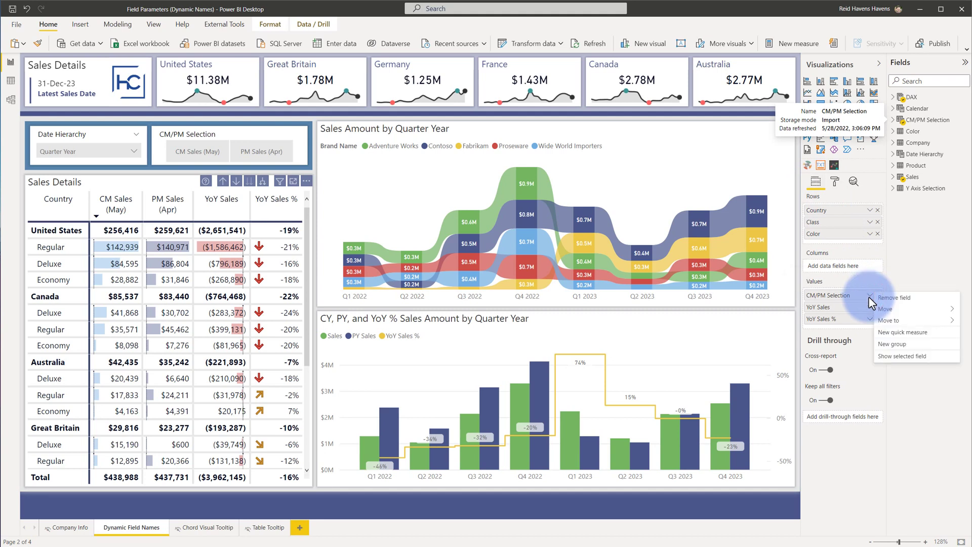
click(870, 307)
click(870, 308)
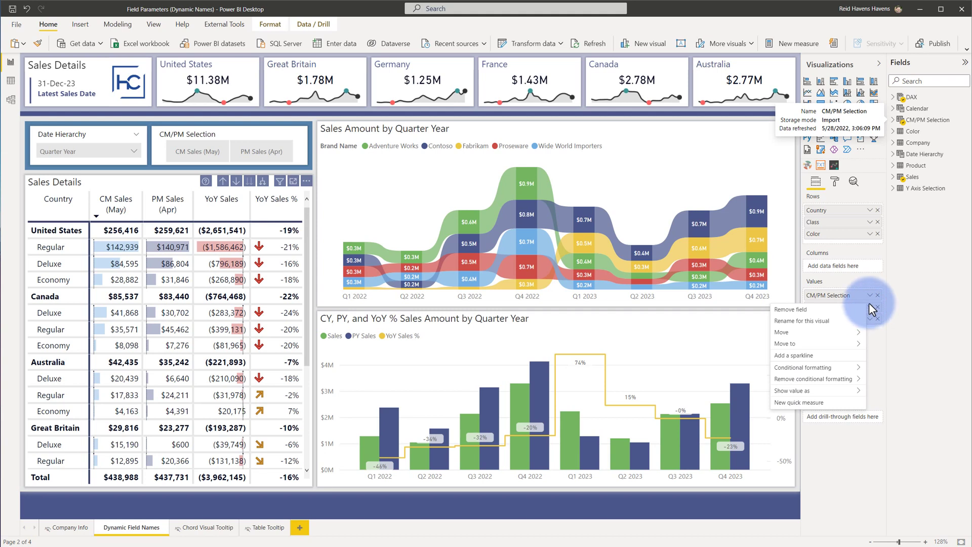
click(835, 184)
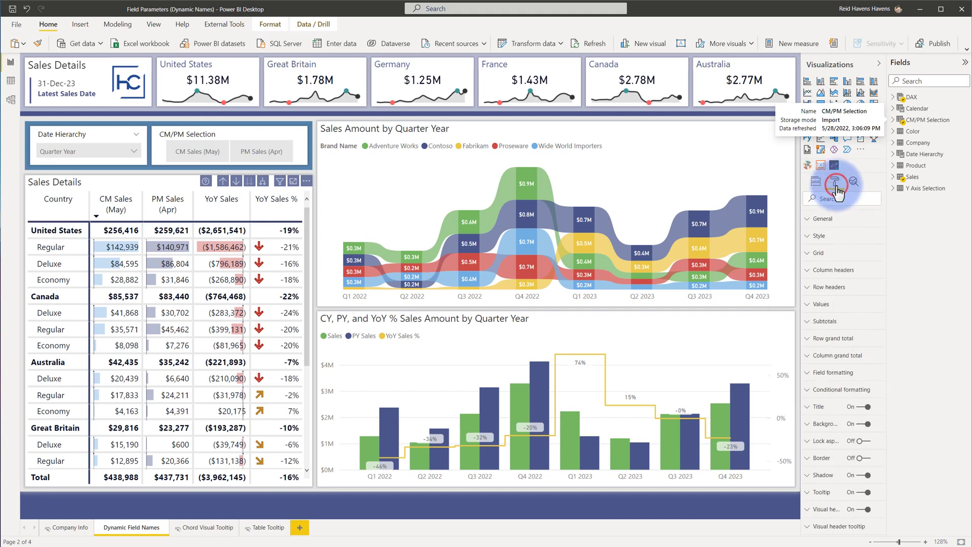
click(834, 389)
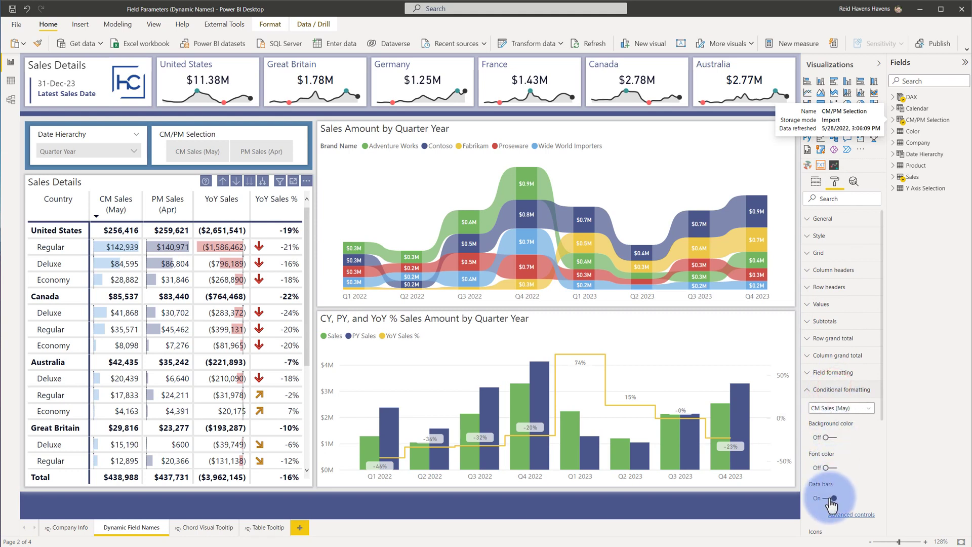
Step: Edit the CM/PM Selection DAX so the CM header reads 'CM Sales .(May)'
click(912, 122)
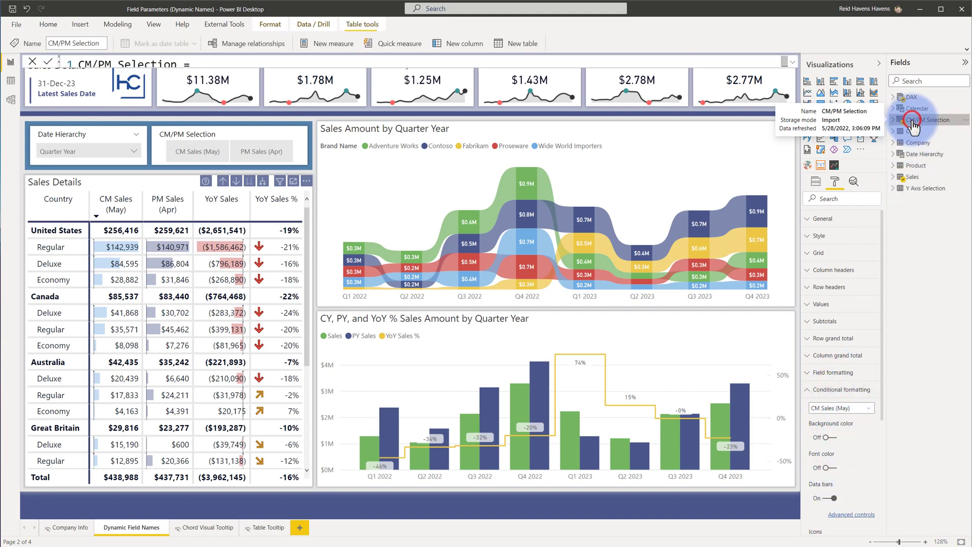
click(793, 61)
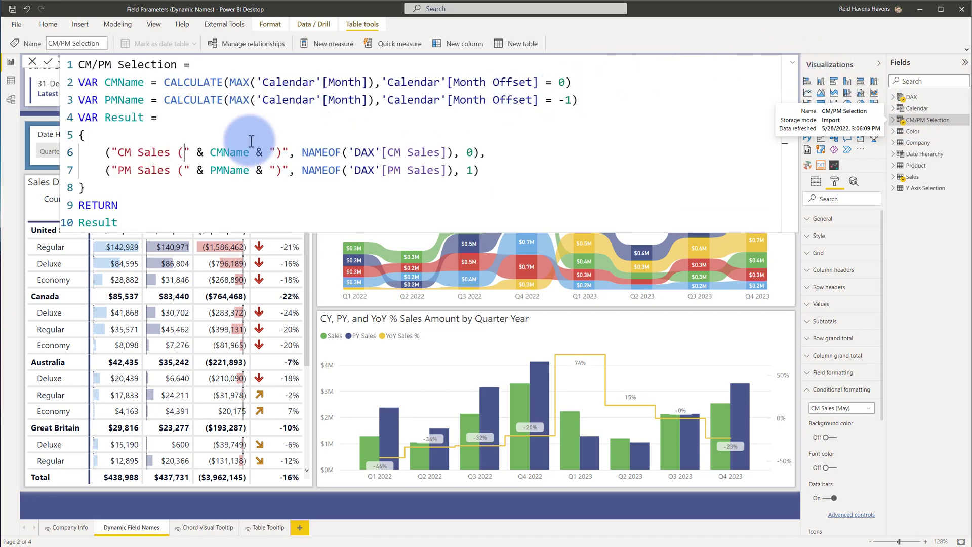
click(183, 151)
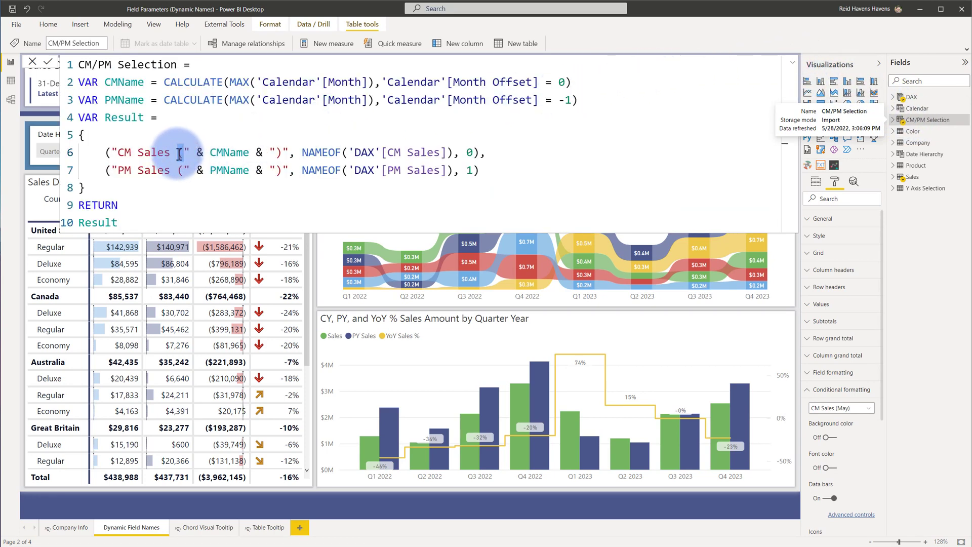
click(178, 153)
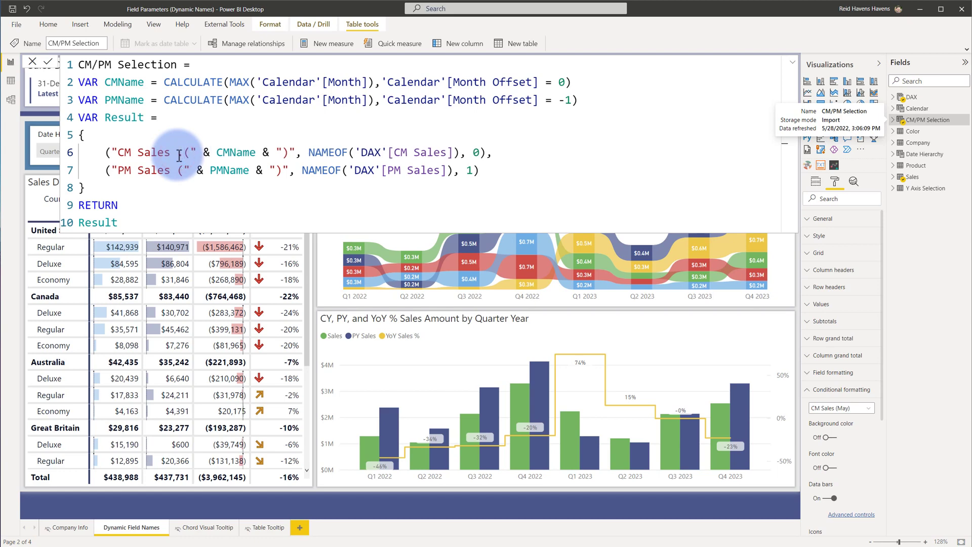
key(Return)
click(792, 63)
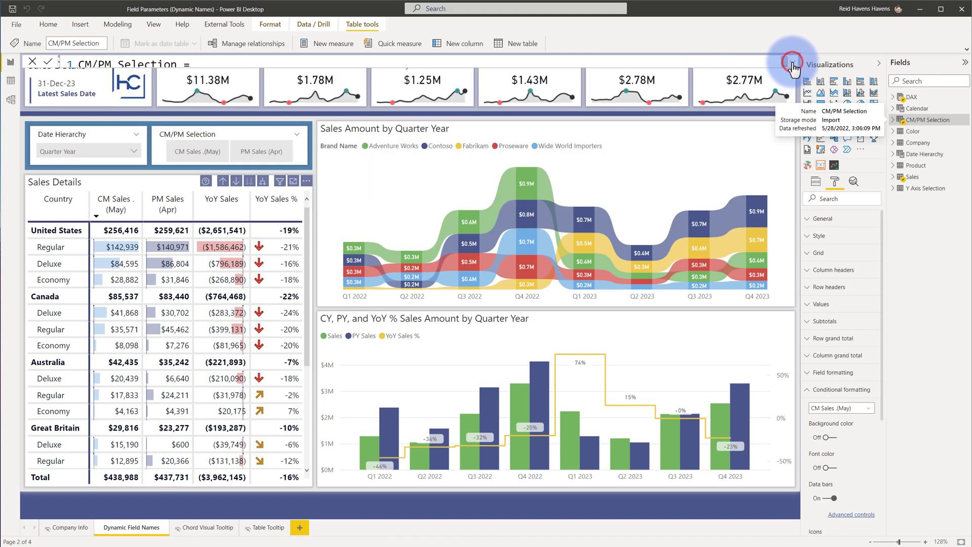